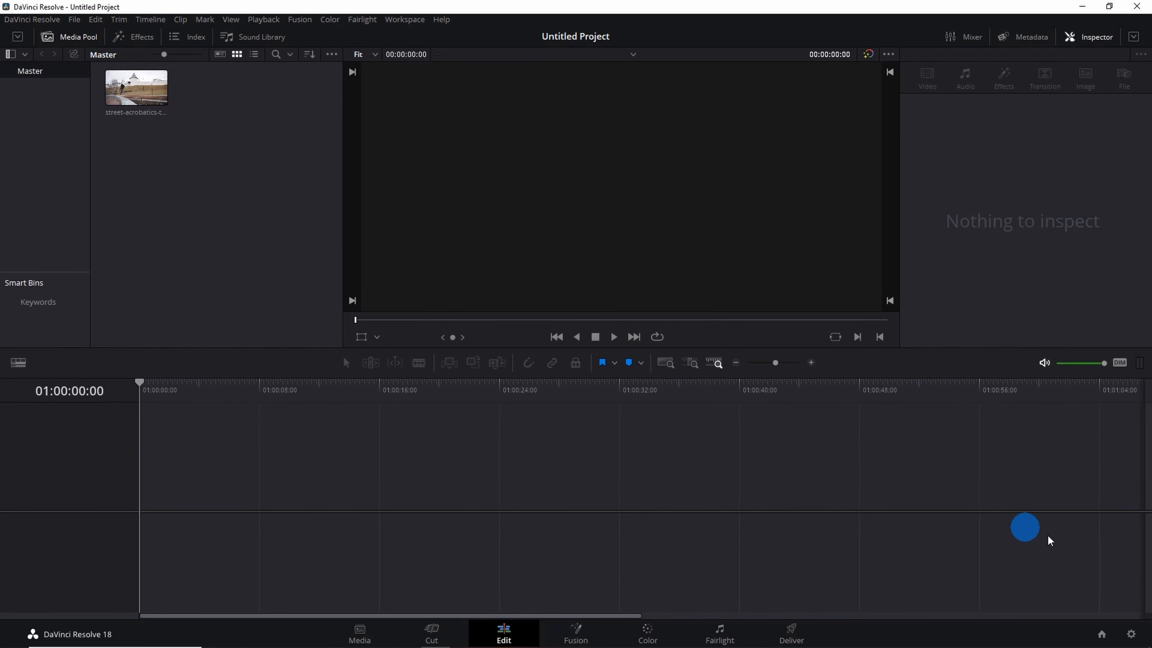
- Set the project's timeline resolution to 3840 x 2160 Ultra HD and its timeline frame rate to 29.97, and save the settings
left_click(1131, 634)
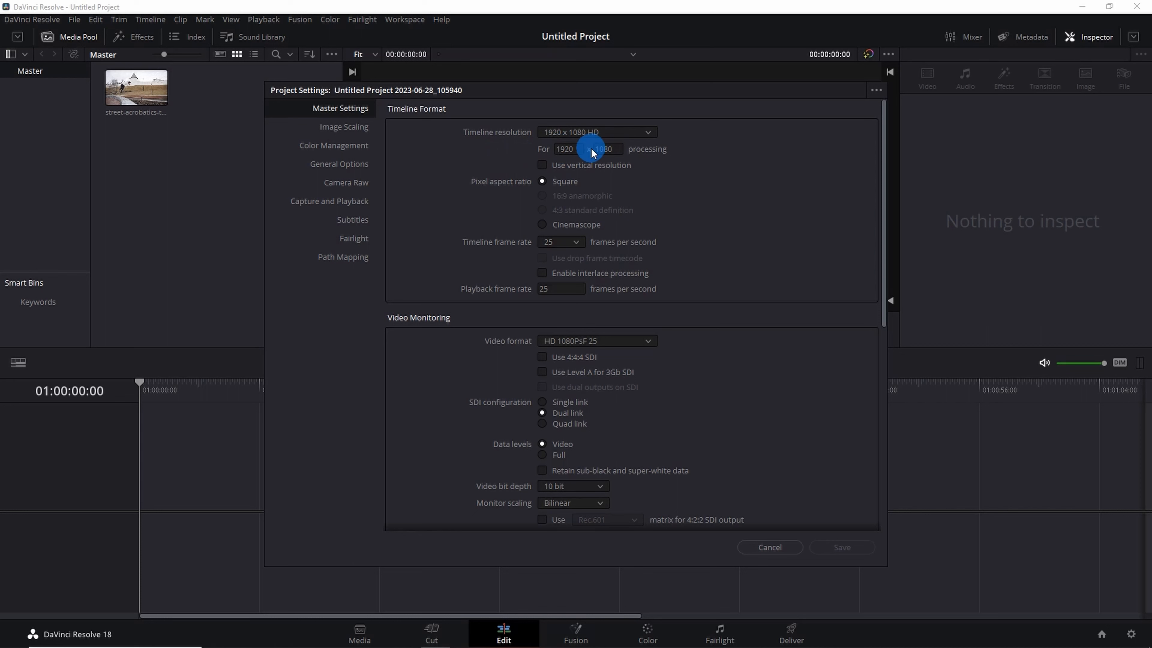
left_click(649, 132)
scroll(653, 221, "down", 3)
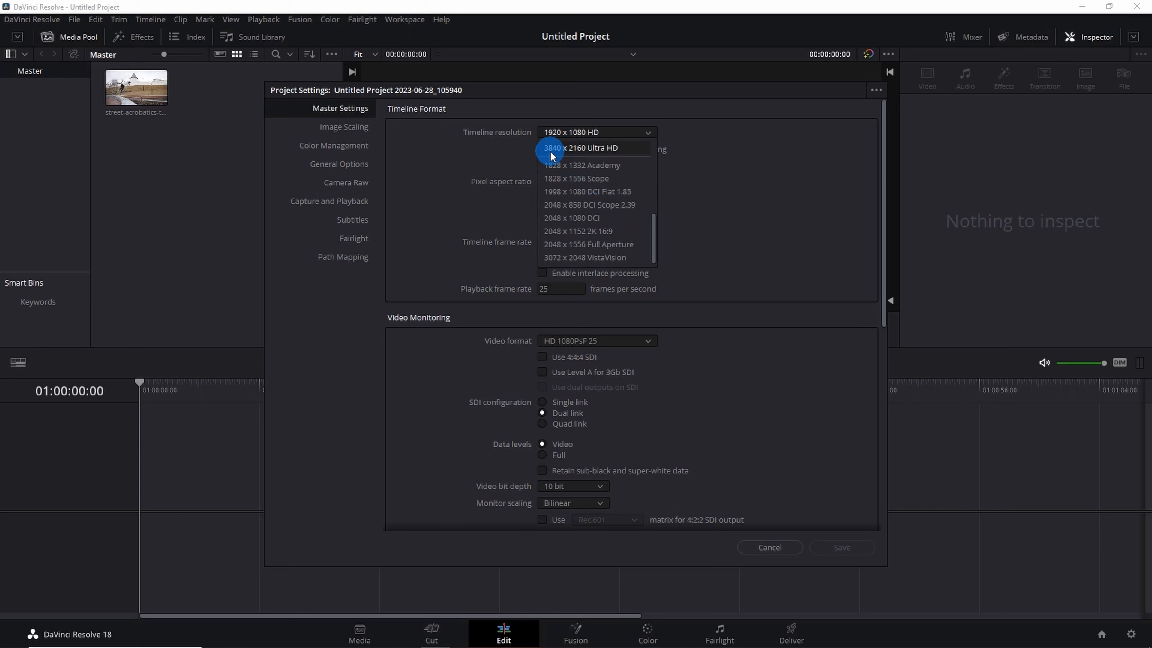
left_click(617, 151)
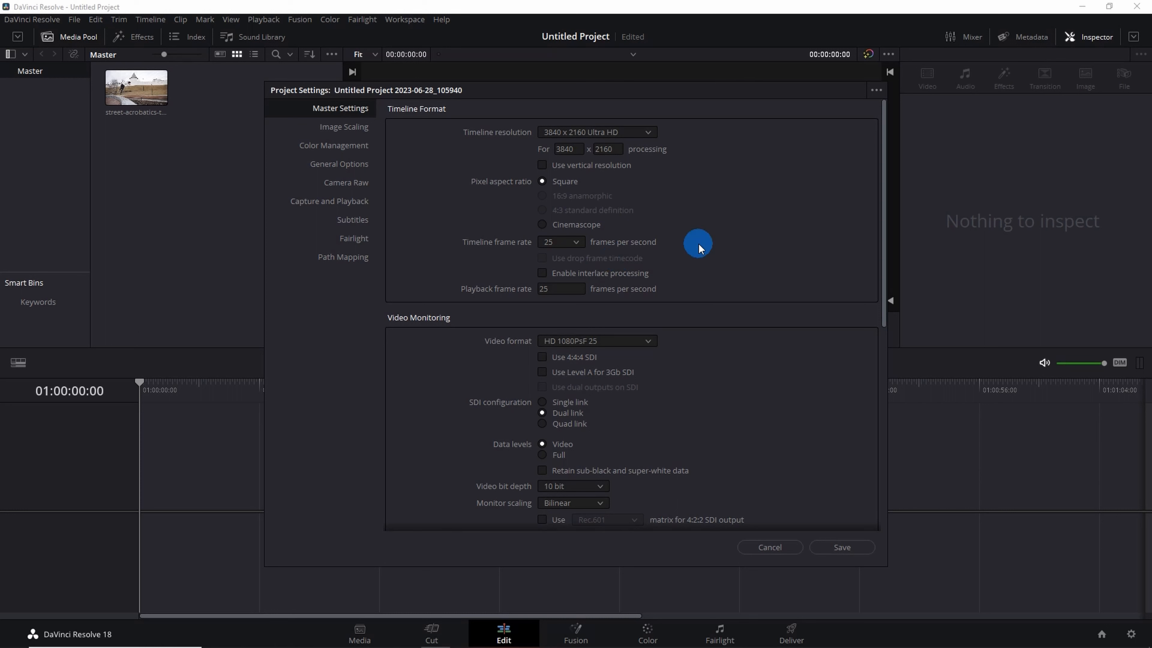
left_click(576, 243)
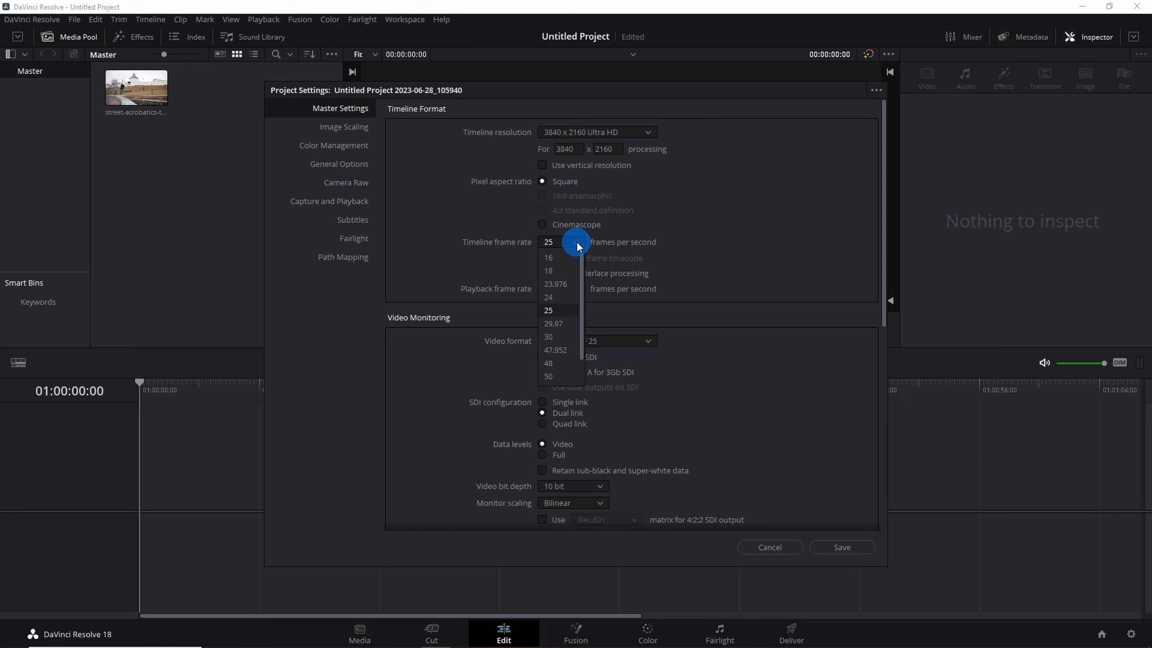
left_click(564, 326)
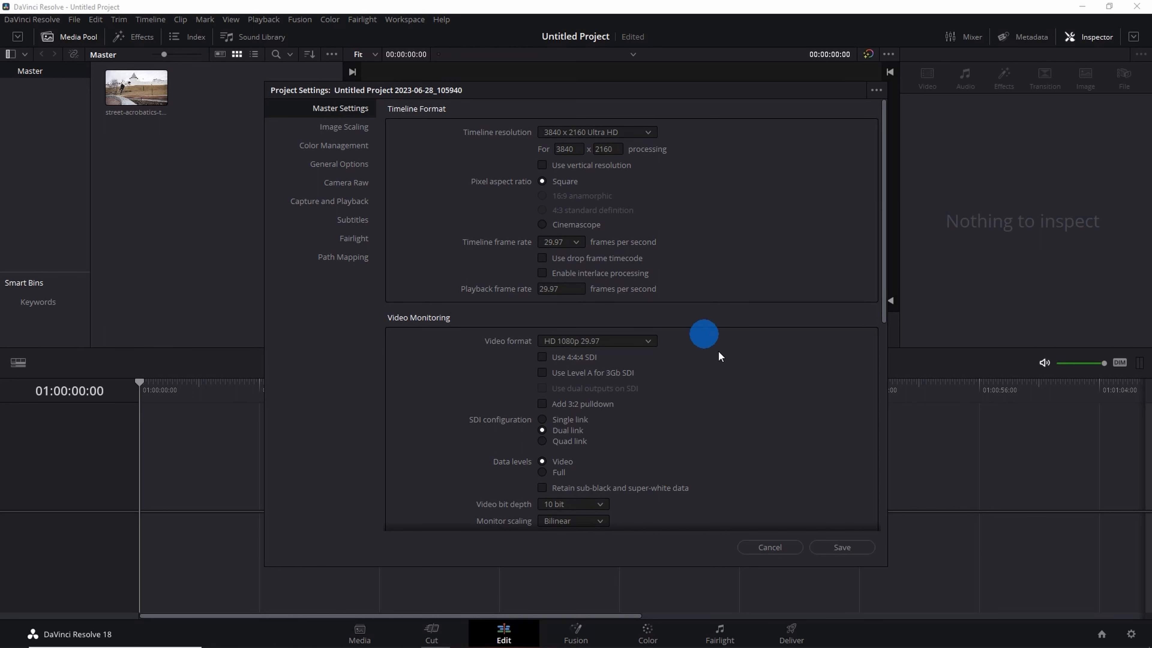
left_click(855, 551)
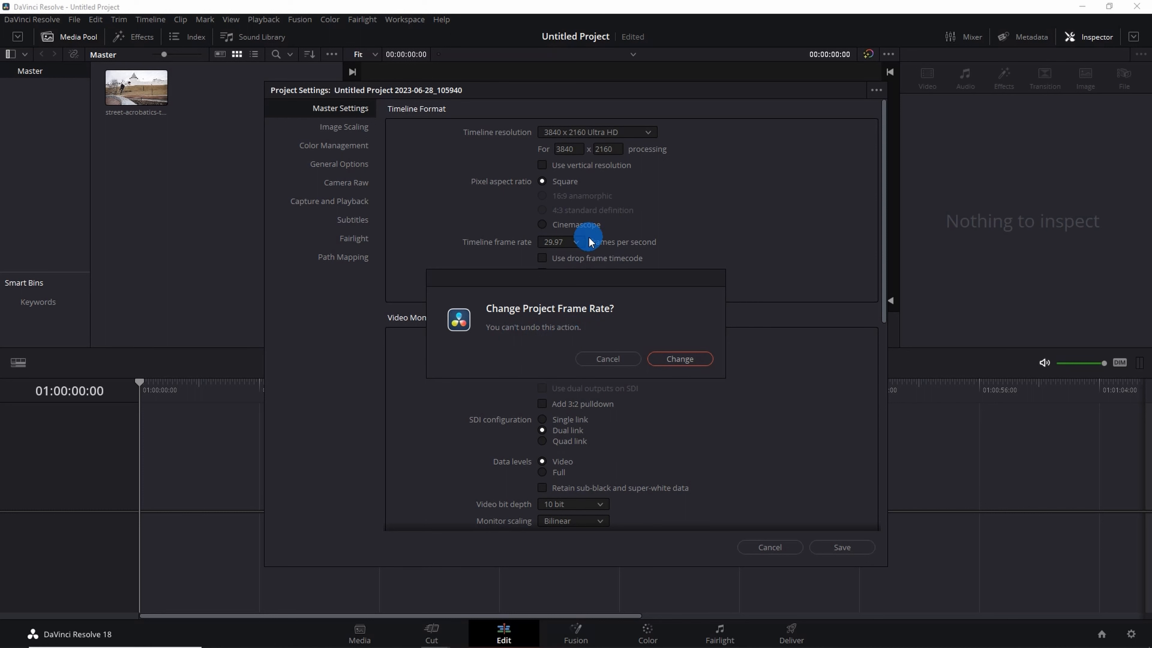
left_click(676, 359)
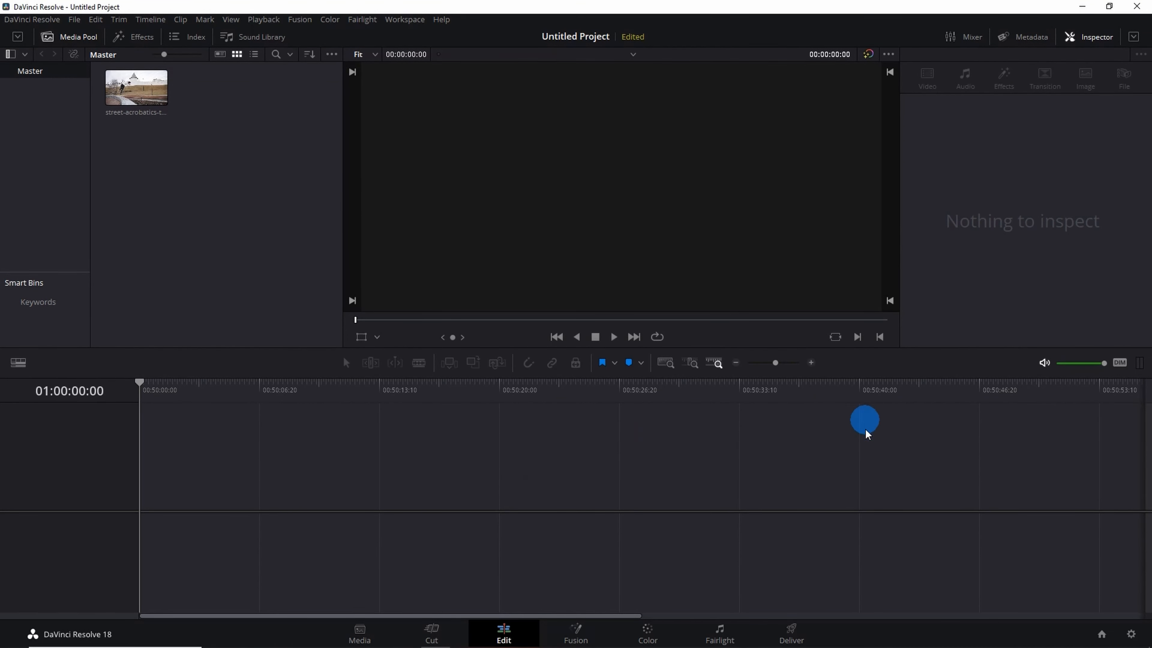
- Go to the Deliver page and apply the YouTube 1080p render preset
left_click(792, 634)
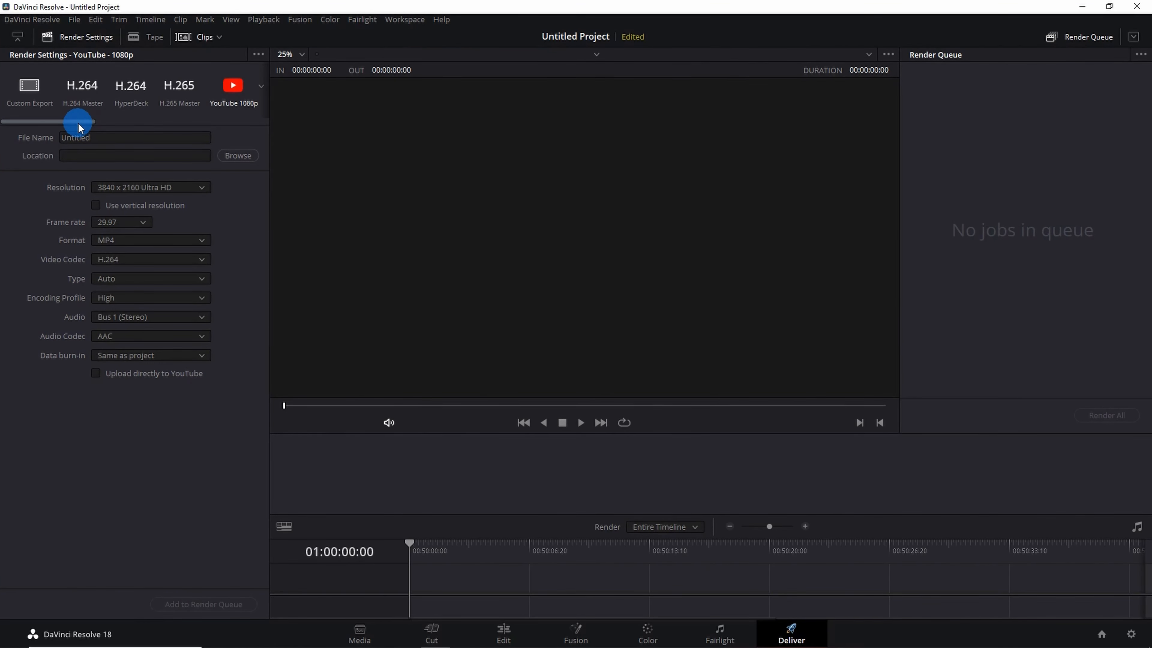
mouse_move(79, 124)
left_mouse_down()
mouse_move(139, 107)
mouse_move(144, 125)
mouse_move(113, 108)
mouse_move(96, 121)
left_mouse_up()
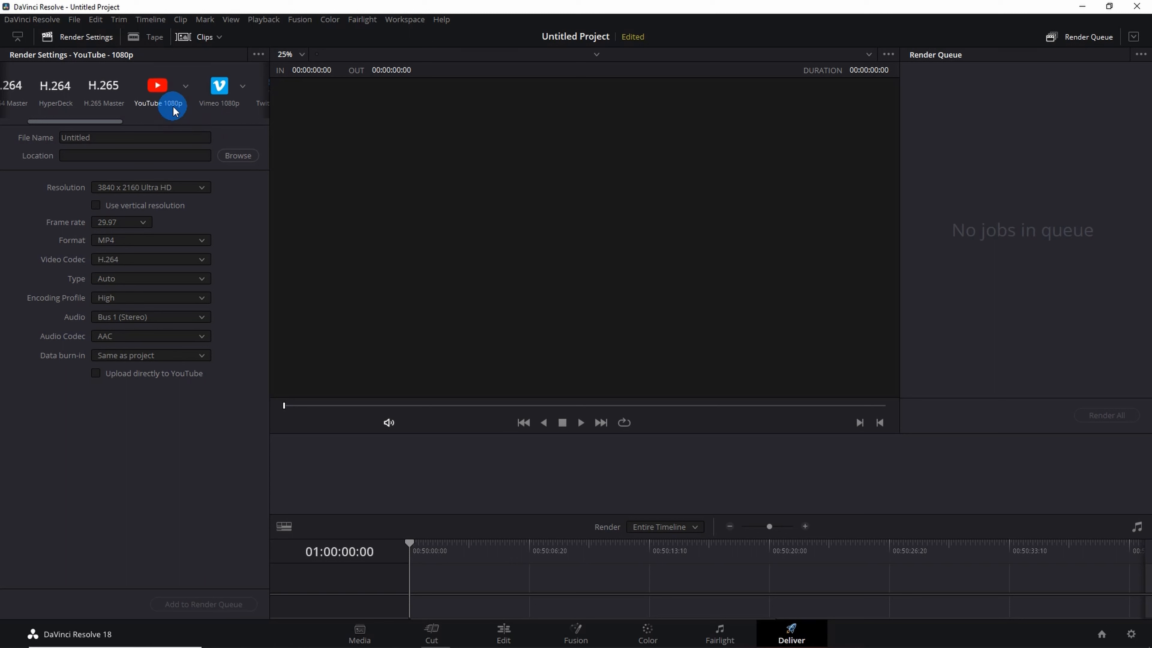
left_click(162, 93)
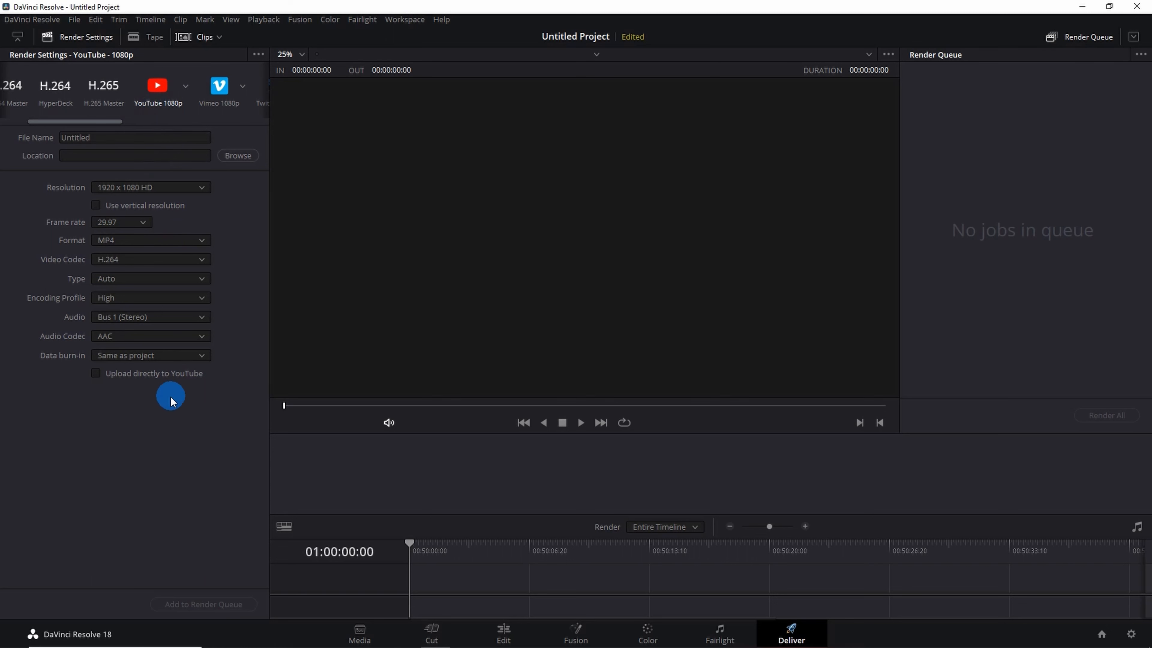
left_click(155, 108)
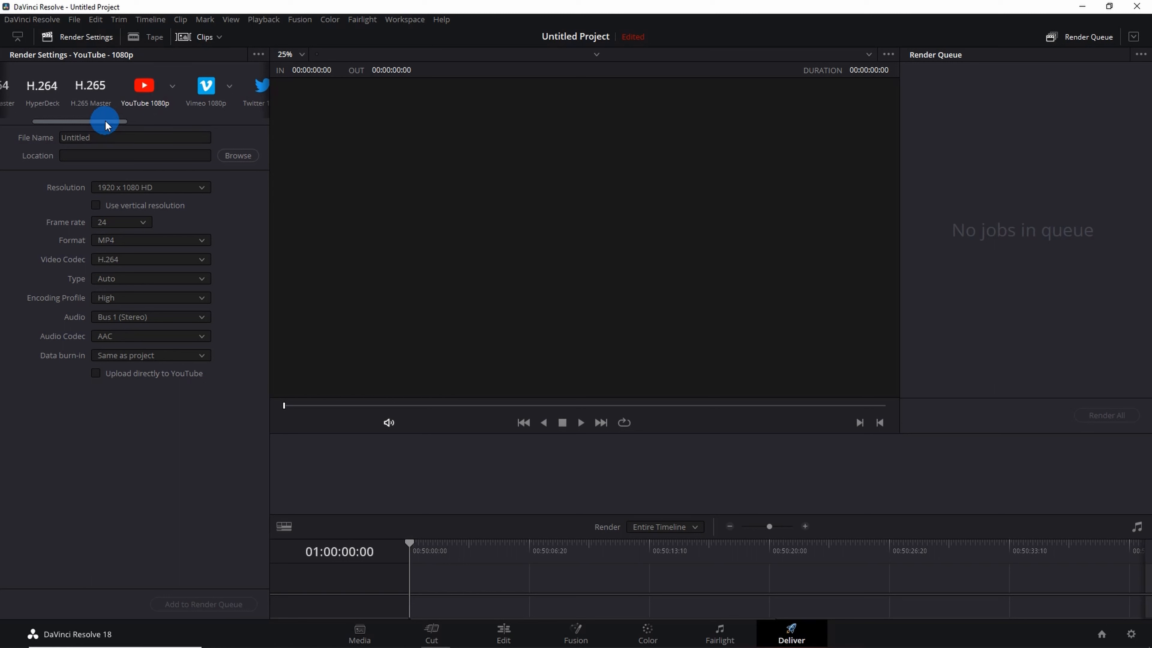
- Switch the render settings to Custom Export and set the video format to MP4 after trying QuickTime
left_click_drag(106, 125, 30, 103)
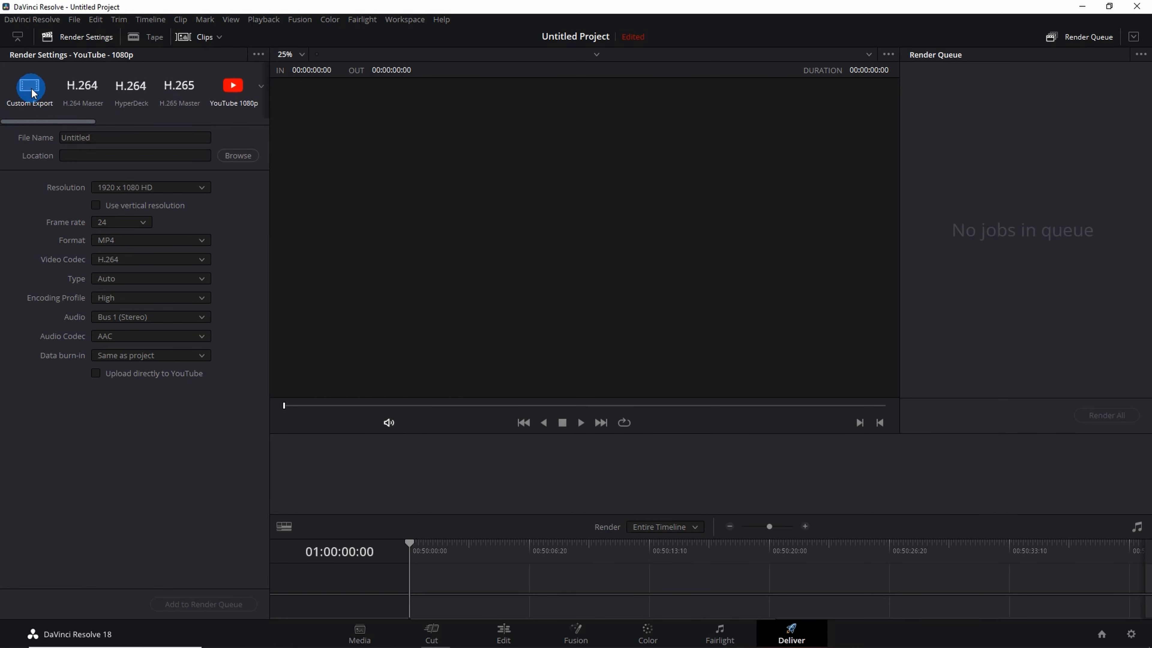
left_click(33, 93)
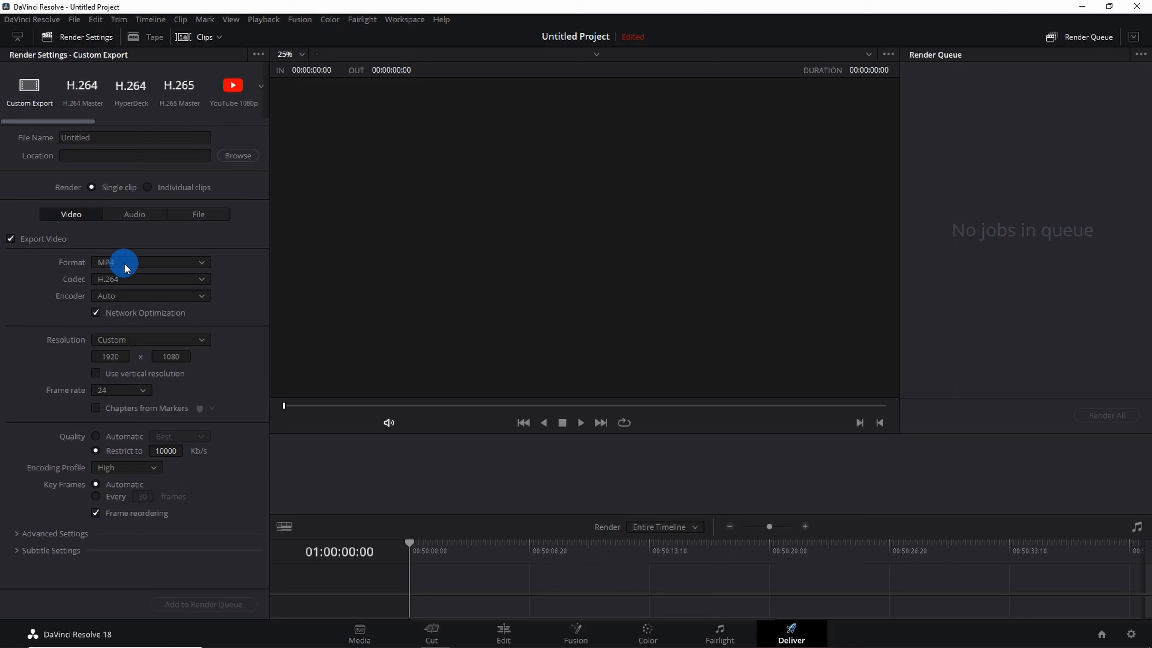
left_click(149, 267)
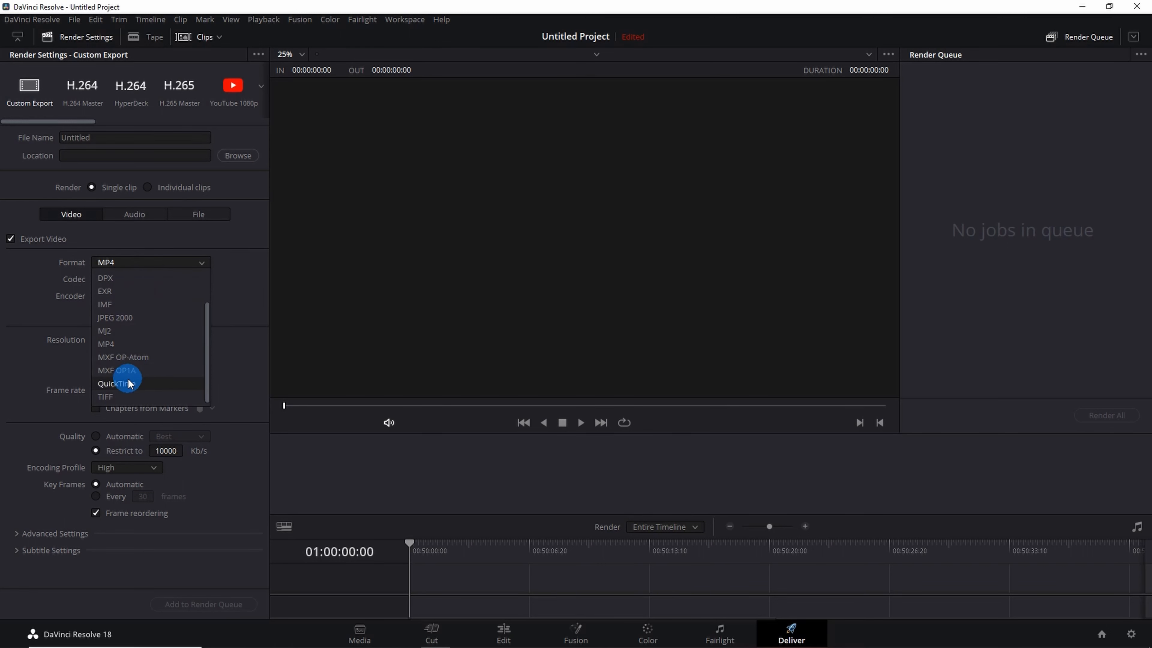
left_click(125, 382)
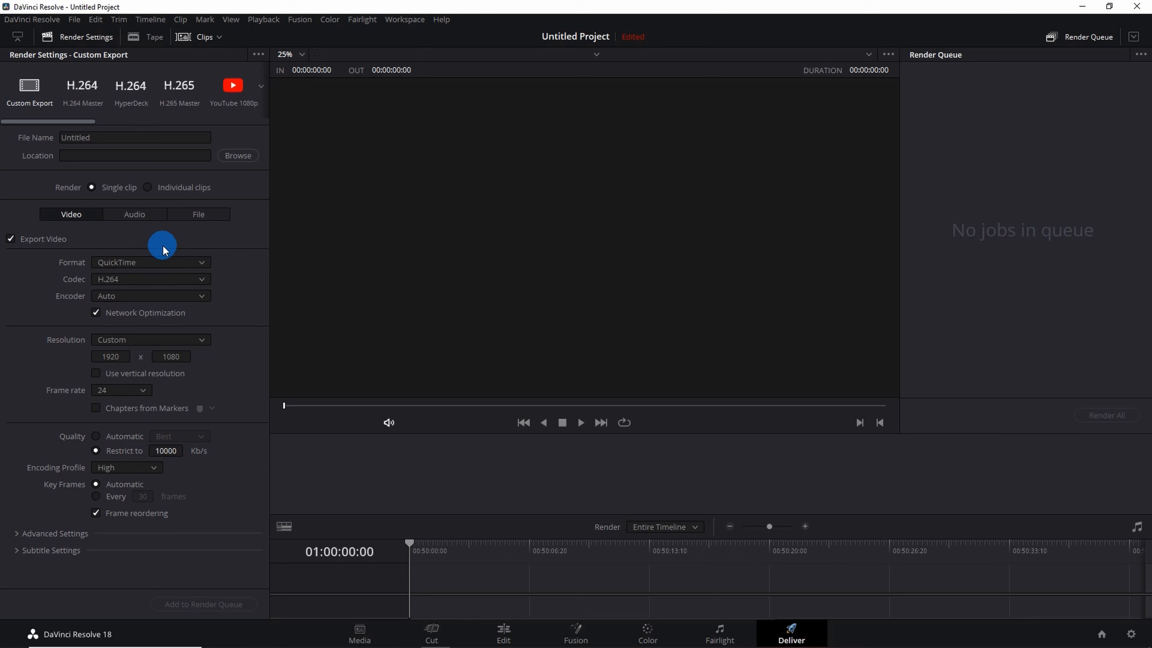
left_click(180, 261)
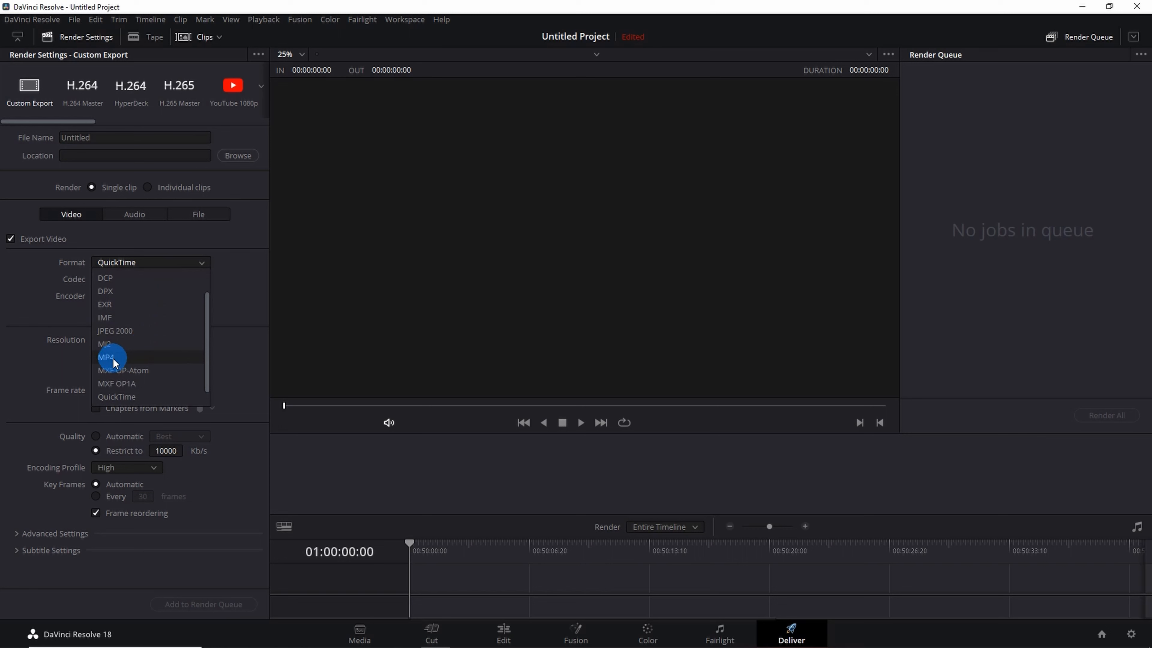
left_click(128, 359)
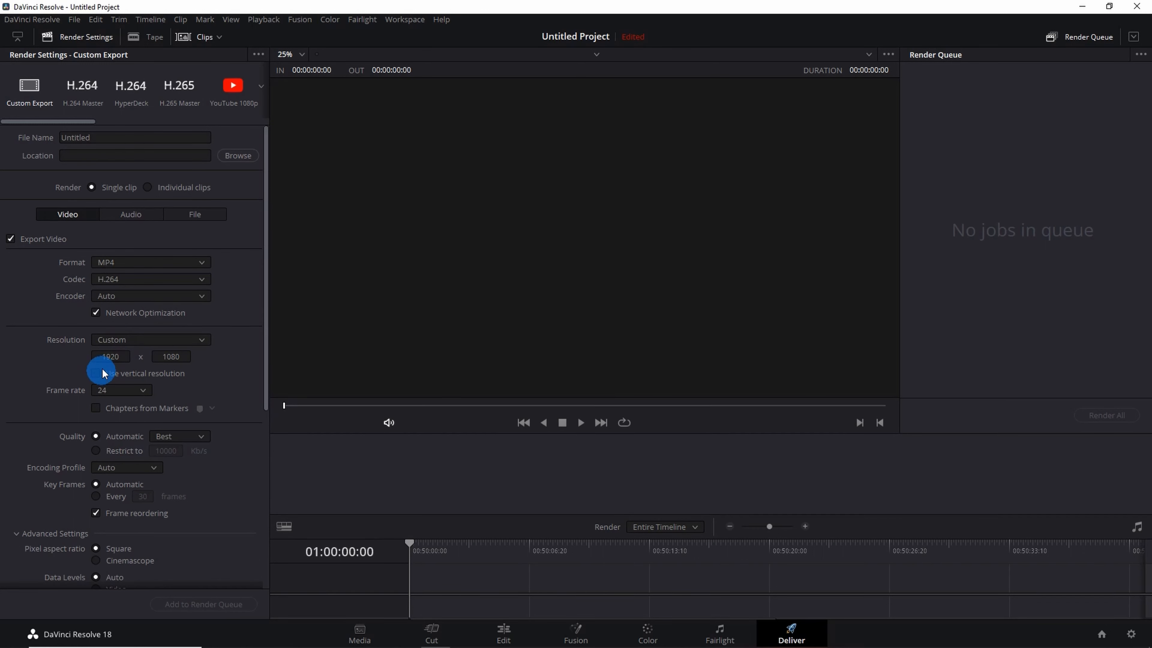
- Set the export resolution to 2160 x 2160 Ultra HD Square with automatic quality at Best
left_click(180, 358)
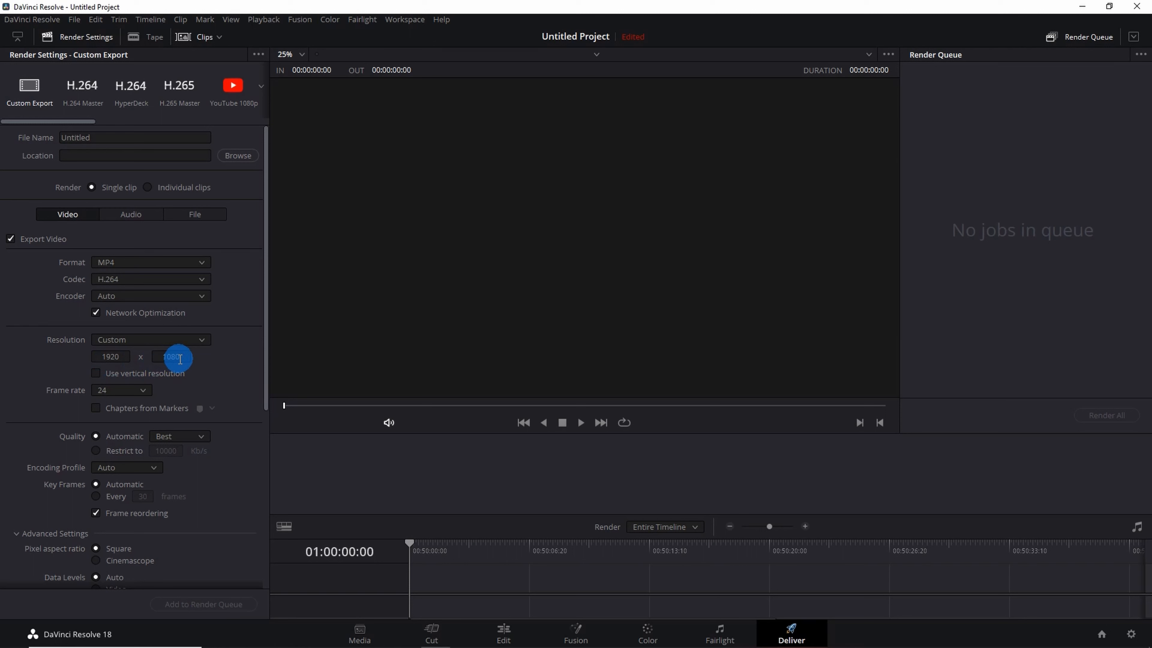
left_click(199, 341)
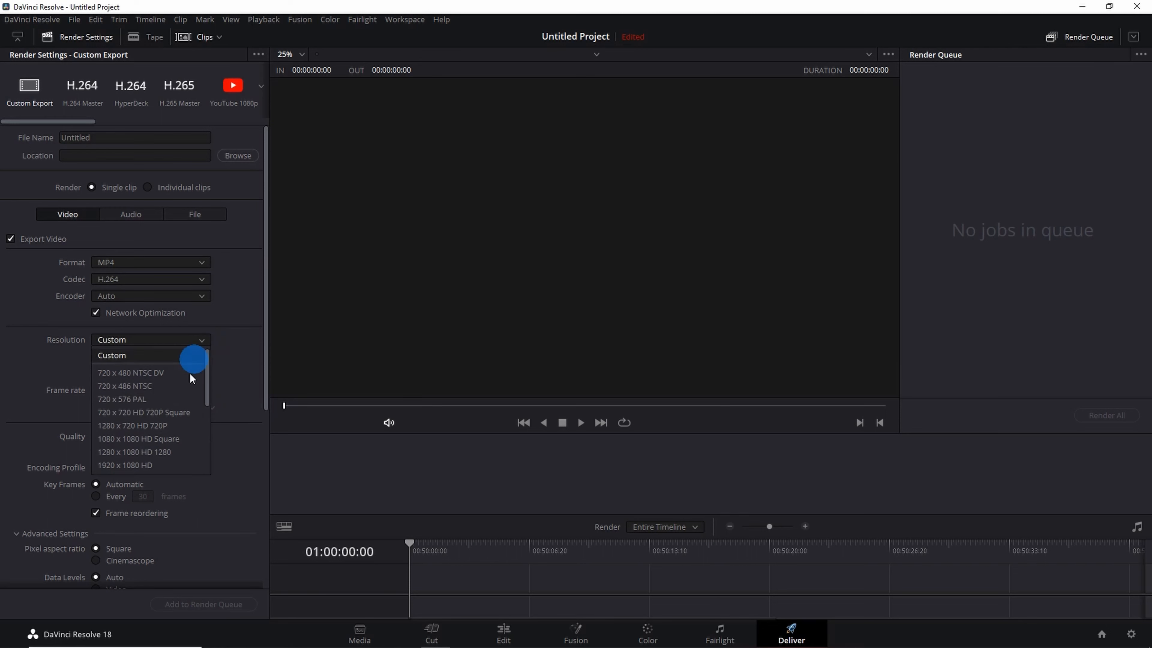
left_click(162, 467)
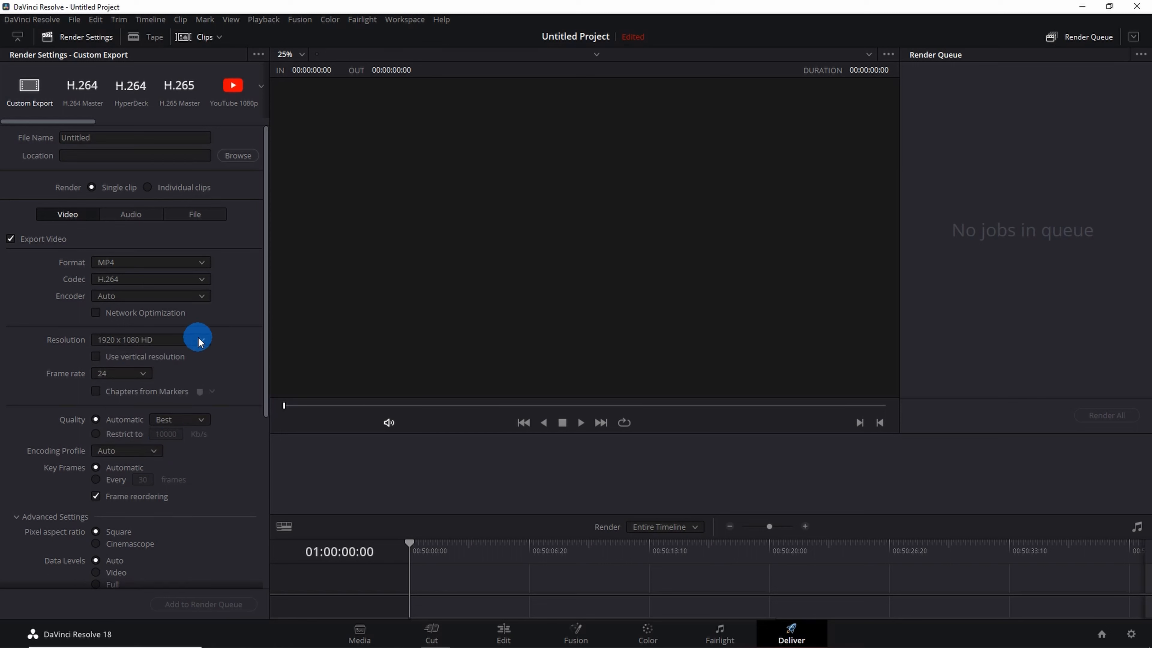
left_click(200, 342)
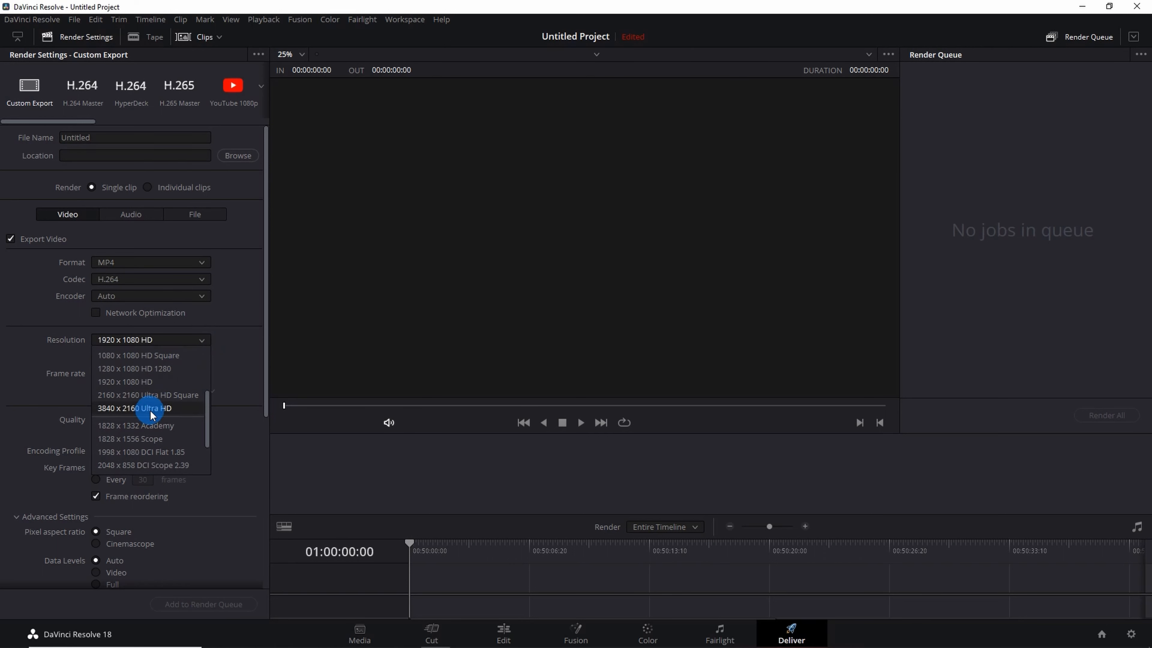
left_click(152, 396)
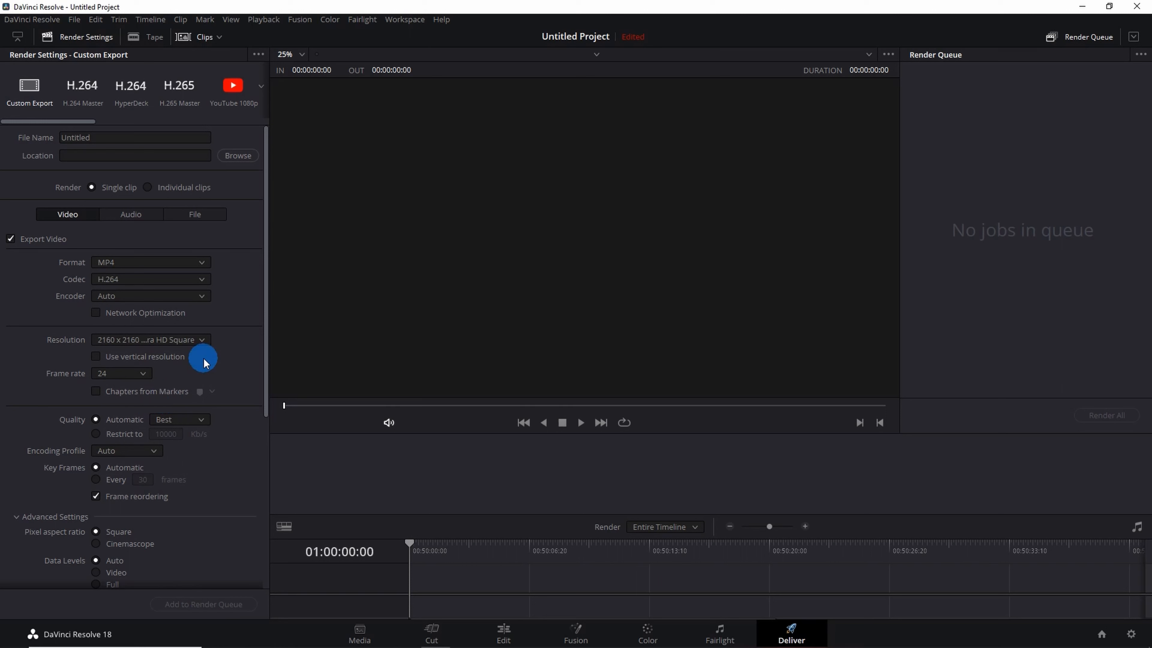
scroll(204, 359, "down", 1)
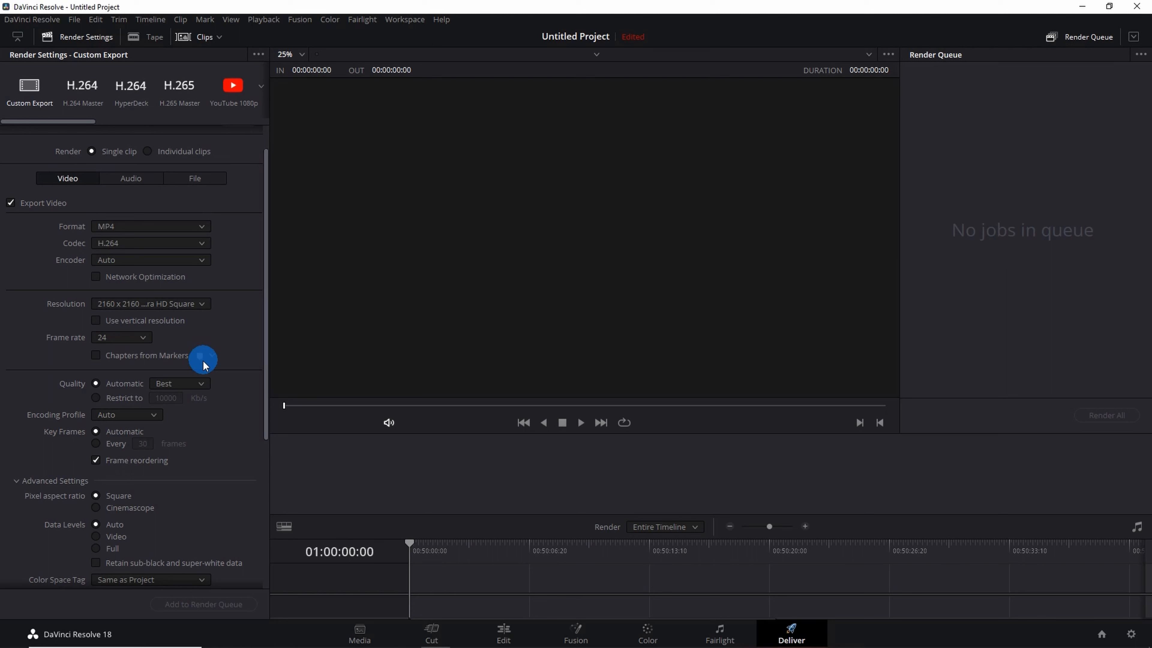
left_click(201, 382)
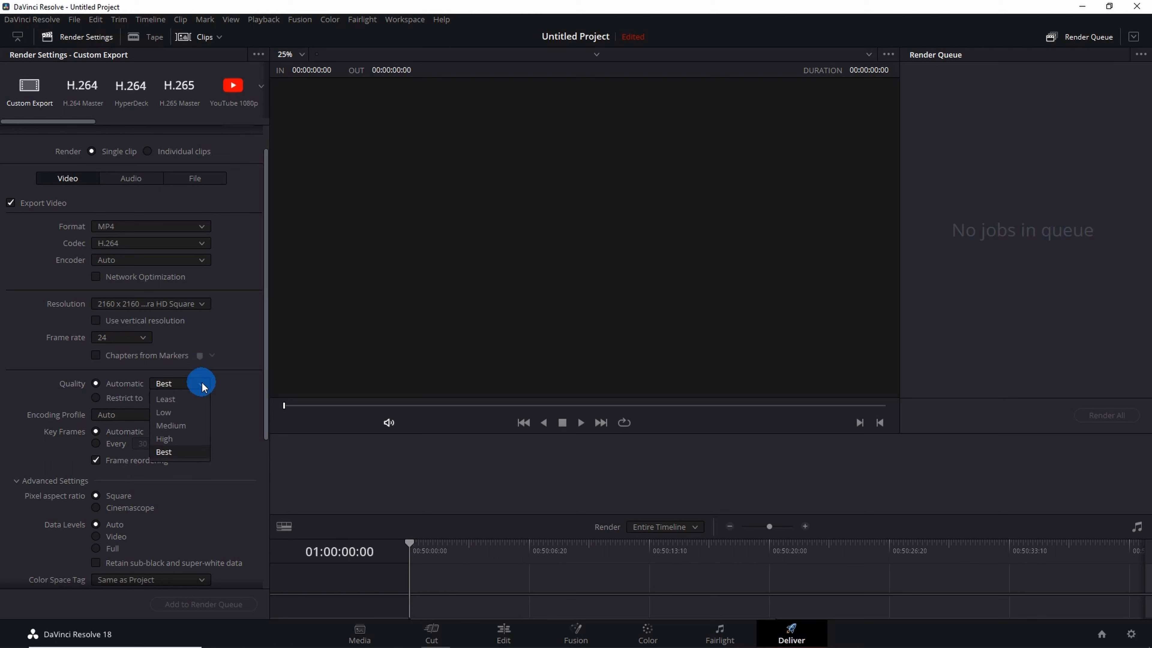
scroll(252, 454, "down", 3)
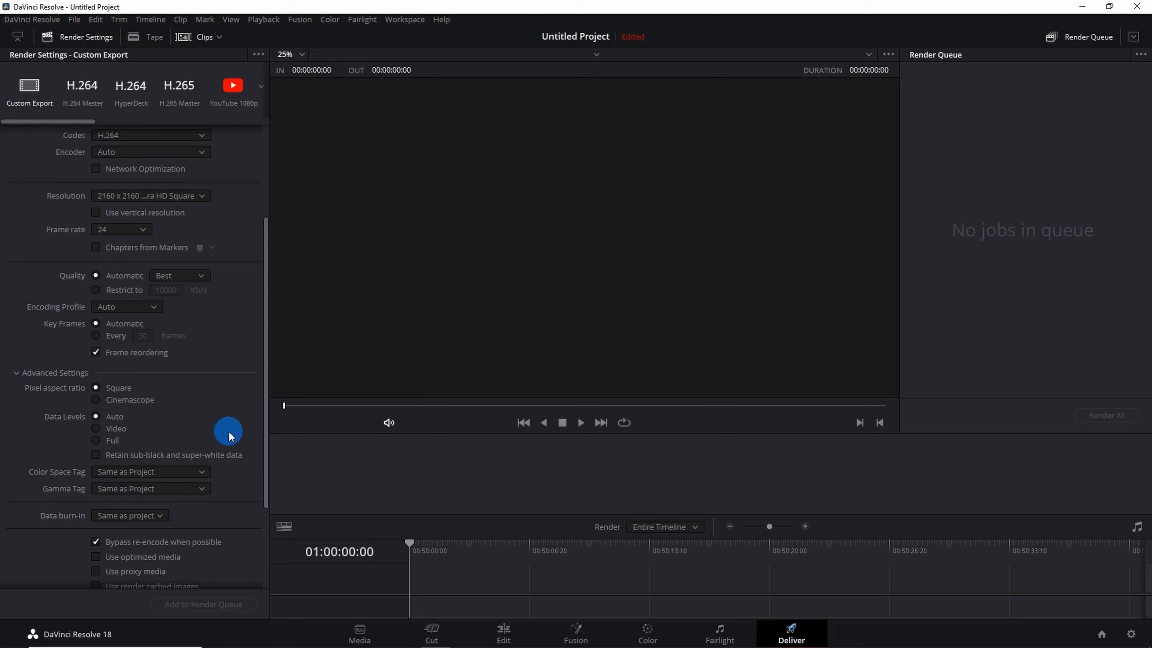
- Save the current render settings as a new preset named "About Technology"
left_click(258, 55)
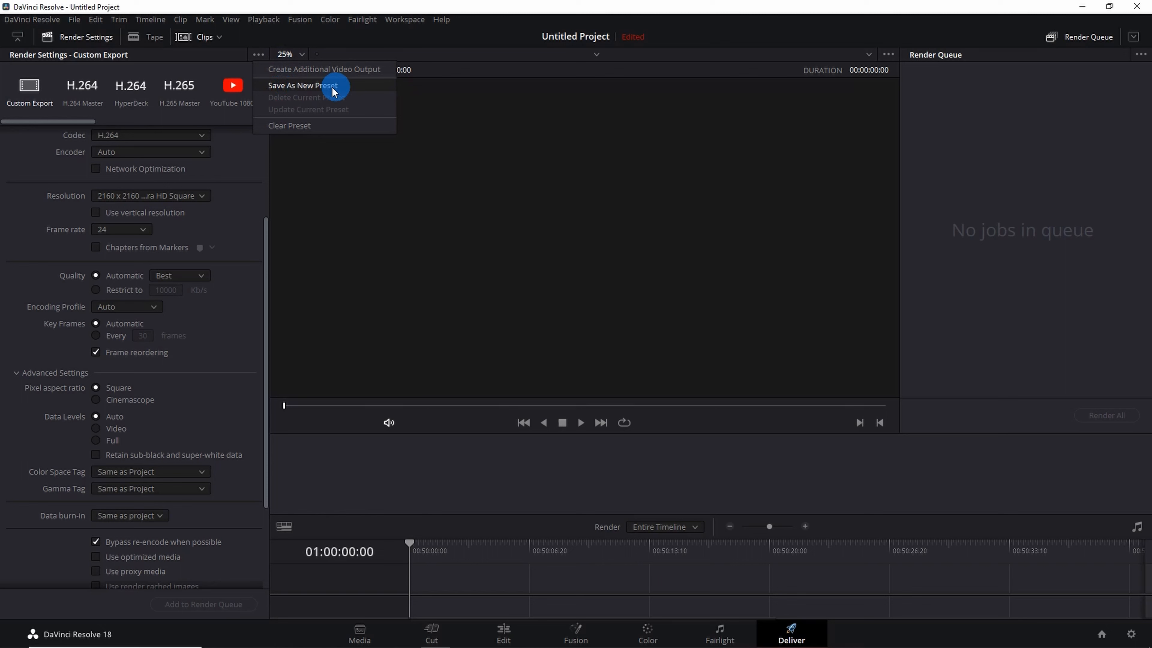
left_click(354, 87)
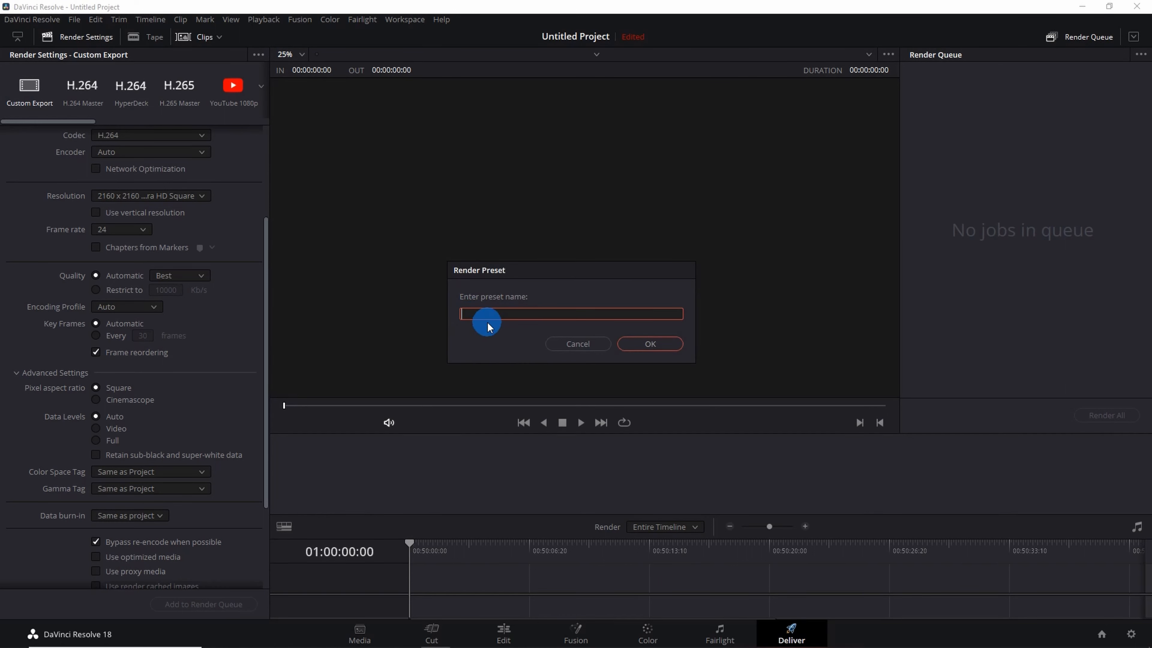
type("About Technology")
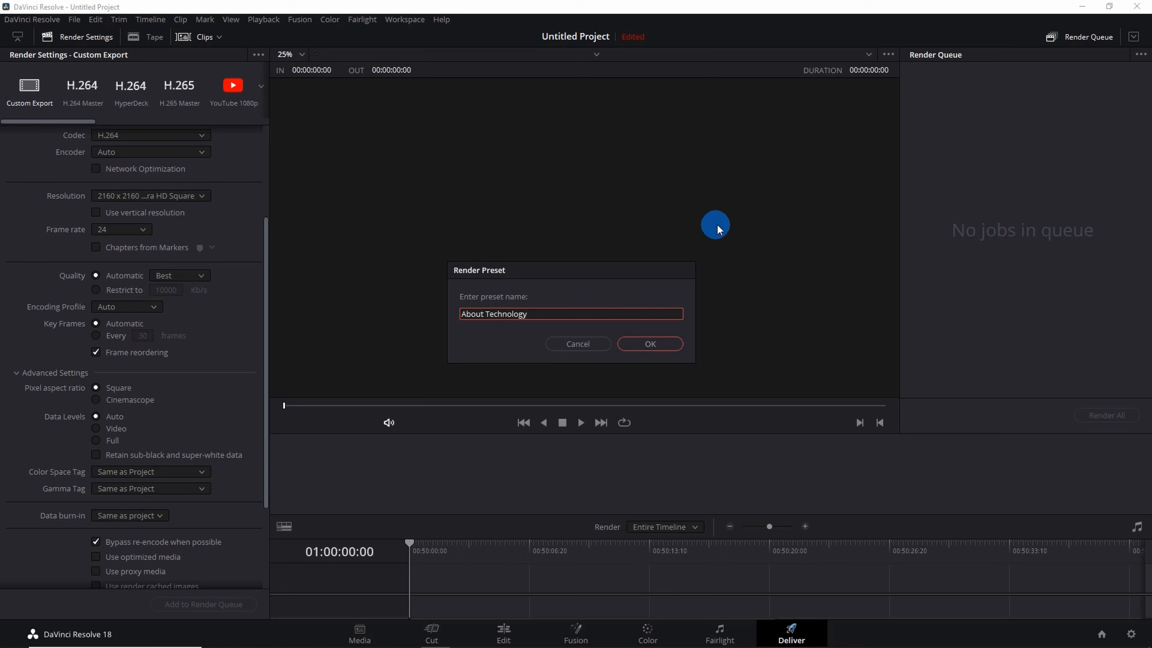
left_click(660, 345)
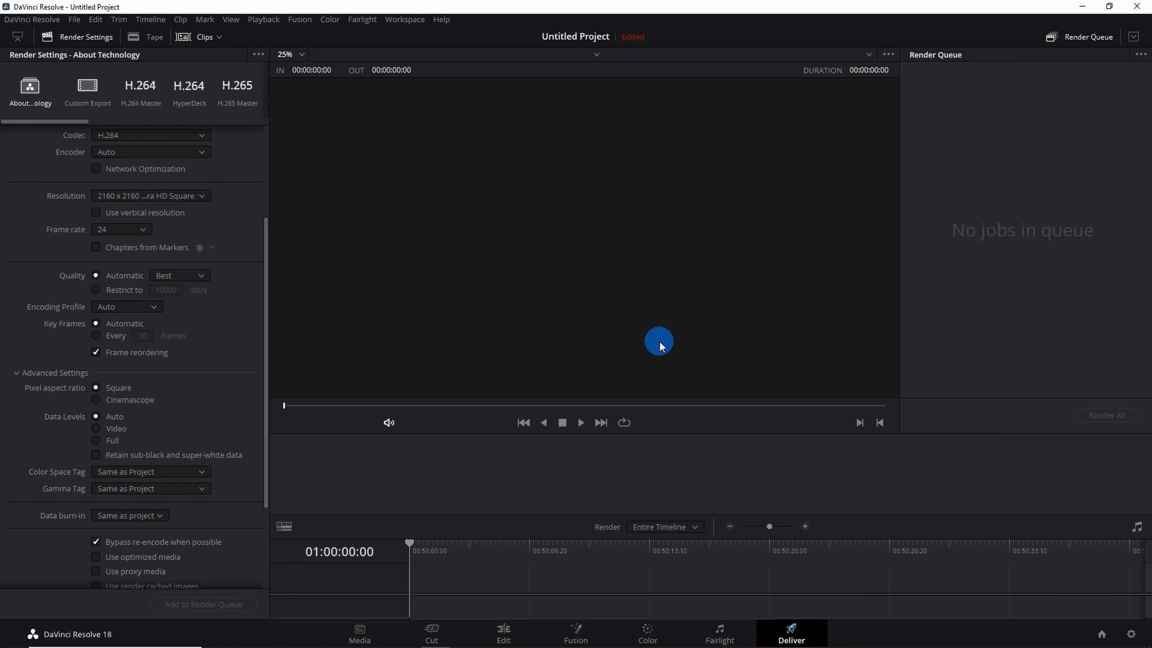